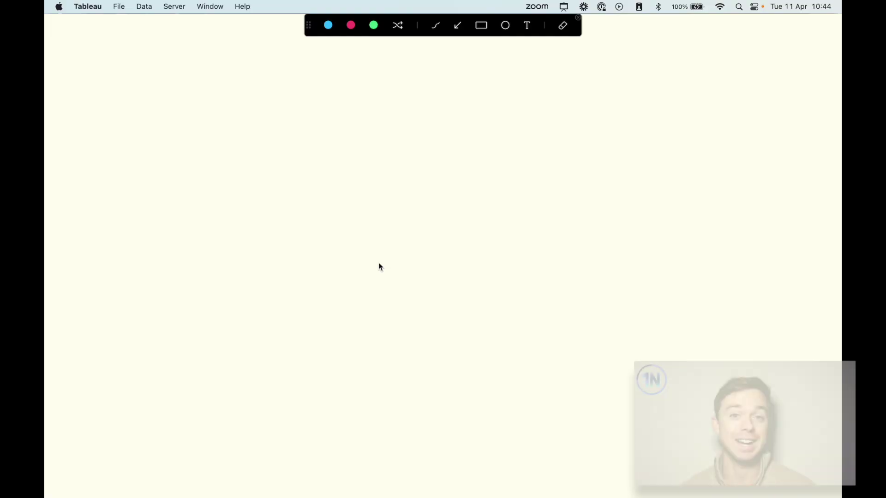
Step: Sketch a red square, a blue square to its right and a green square below it
{"action": "left_click", "coordinate": [270, 183]}
{"action": "mouse_move", "coordinate": [226, 136]}
{"action": "left_mouse_down"}
{"action": "mouse_move", "coordinate": [349, 252]}
{"action": "mouse_move", "coordinate": [369, 289]}
{"action": "left_mouse_up"}
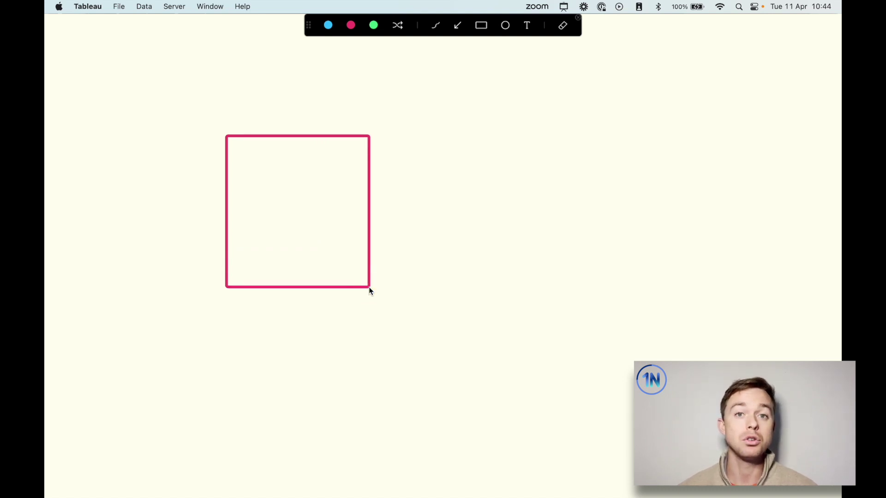
{"action": "left_click_drag", "start_coordinate": [295, 247], "coordinate": [300, 251]}
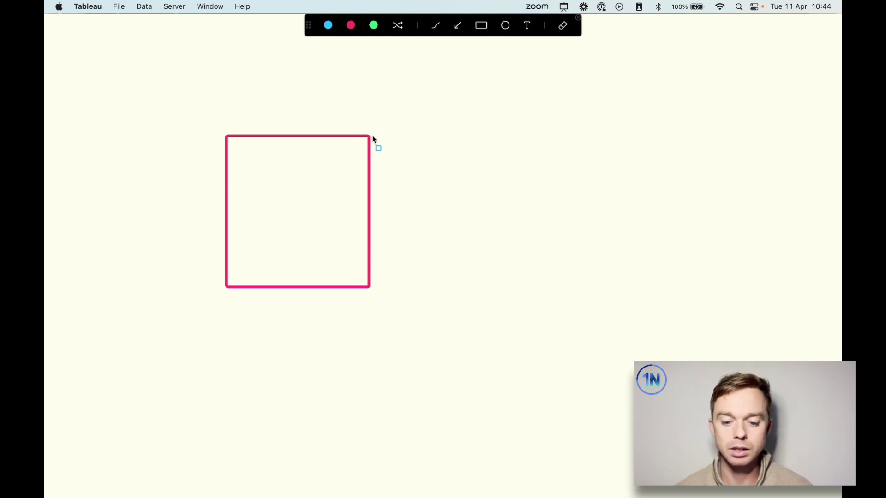
{"action": "left_click_drag", "start_coordinate": [371, 135], "coordinate": [525, 287]}
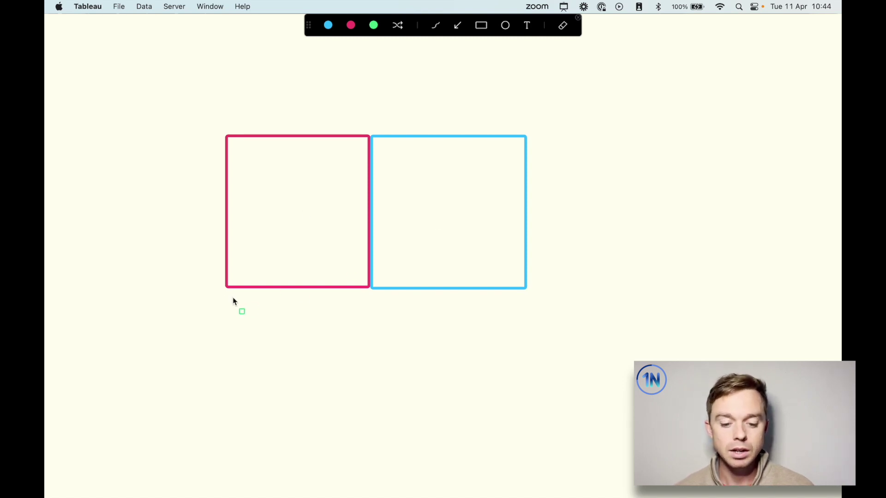
{"action": "left_click_drag", "start_coordinate": [226, 288], "coordinate": [369, 450]}
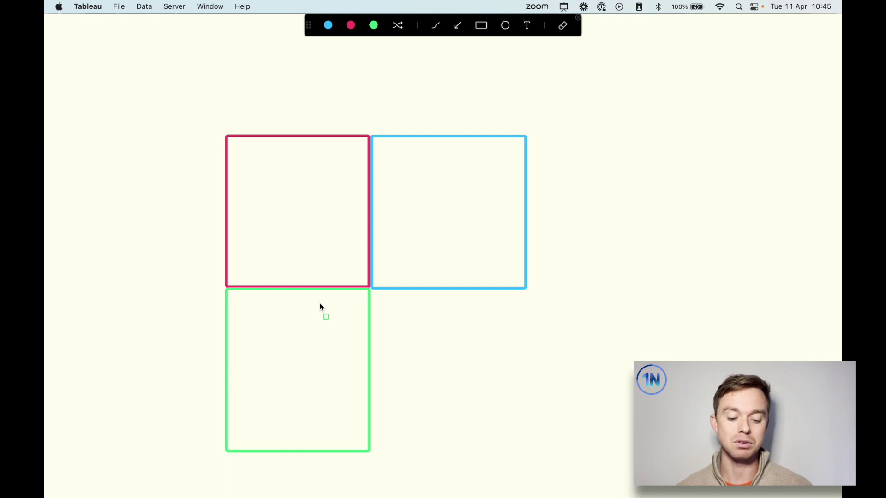
Step: Dismiss the whiteboard to reveal the 2021 Customer Orders table, with 5 fields and 24 rows
{"action": "key", "text": "Escape"}
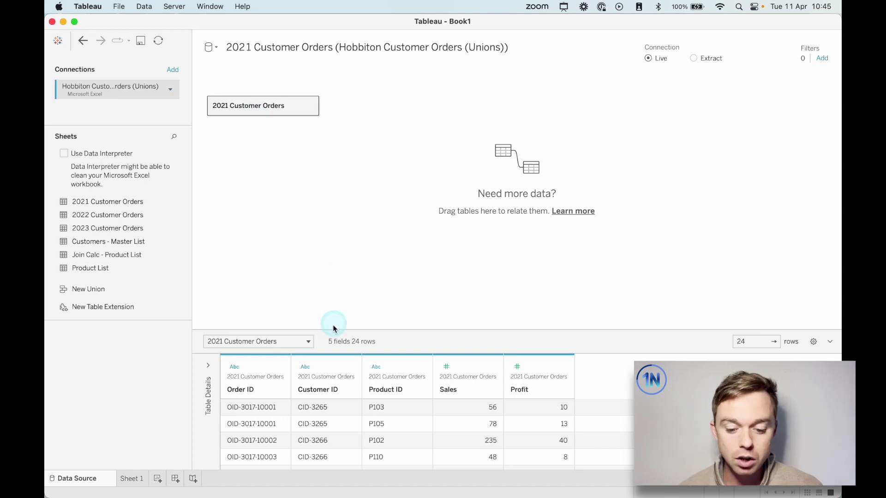
Step: Resize the data grid, then preview the 2022 Customer Orders sheet's 33 rows and 5 fields
{"action": "left_click_drag", "start_coordinate": [328, 332], "coordinate": [330, 201]}
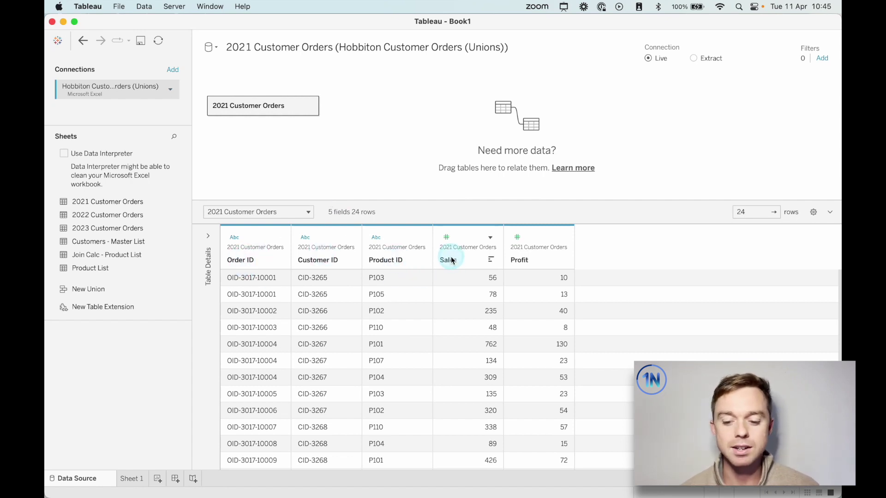
{"action": "left_click_drag", "start_coordinate": [378, 199], "coordinate": [373, 346]}
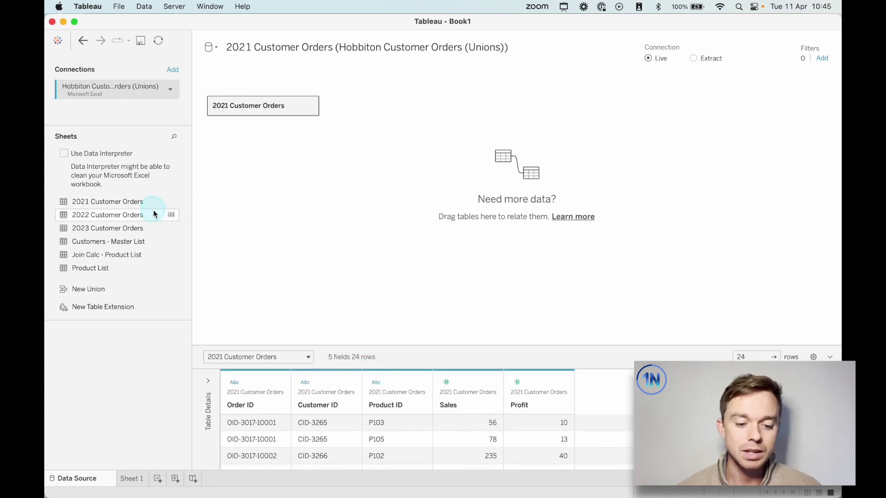
{"action": "left_click", "coordinate": [171, 216]}
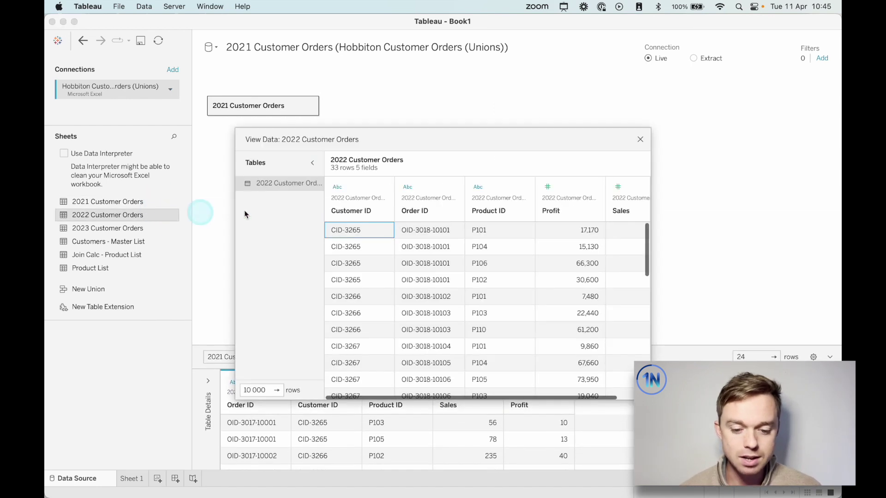
Step: Widen the 2022 preview, draw arrows from its five columns to the 2021 columns, then close it
{"action": "left_click_drag", "start_coordinate": [650, 399], "coordinate": [685, 339]}
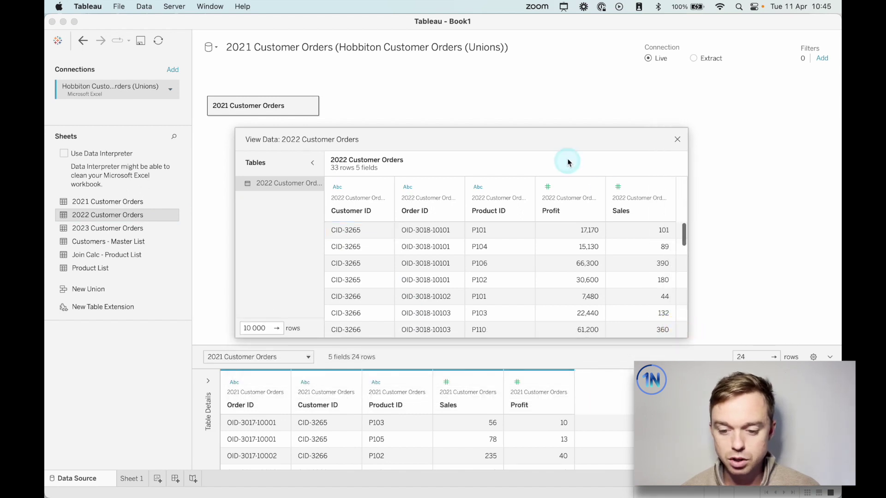
{"action": "left_click_drag", "start_coordinate": [564, 143], "coordinate": [454, 144]}
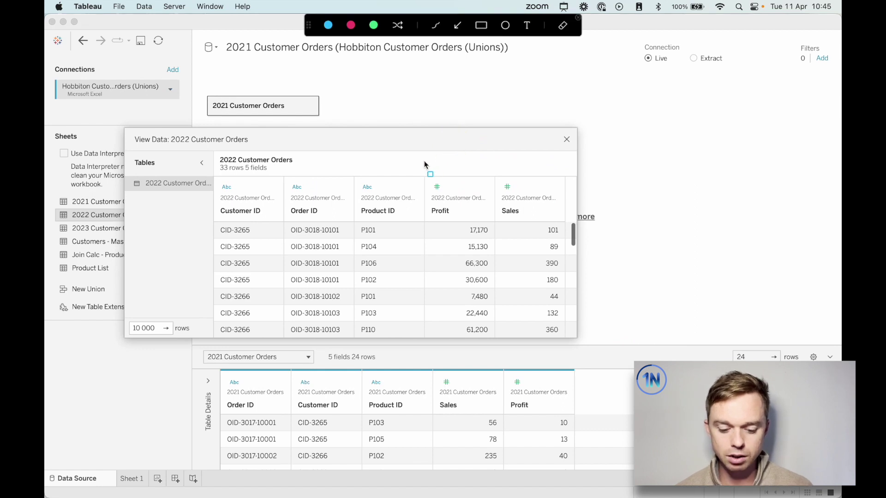
{"action": "left_click_drag", "start_coordinate": [266, 211], "coordinate": [321, 391]}
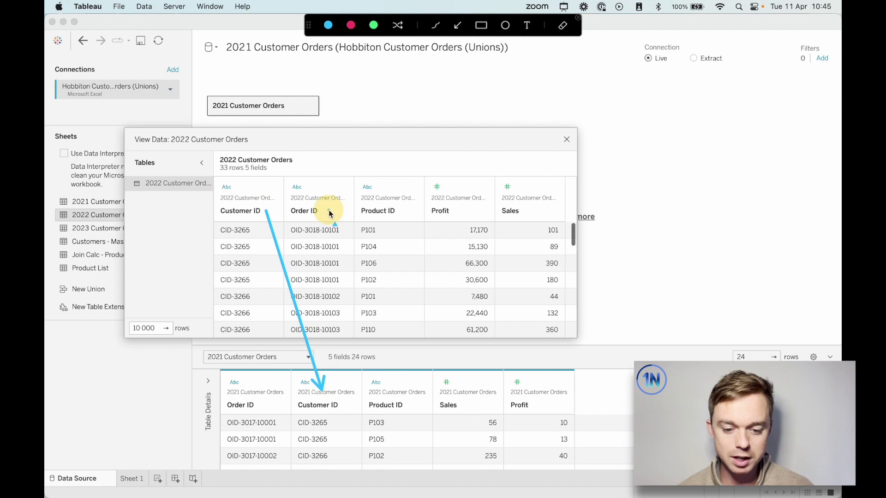
{"action": "mouse_move", "coordinate": [328, 210]}
{"action": "left_mouse_down"}
{"action": "mouse_move", "coordinate": [257, 356]}
{"action": "mouse_move", "coordinate": [256, 393]}
{"action": "left_mouse_up"}
{"action": "left_click_drag", "start_coordinate": [403, 216], "coordinate": [394, 399]}
{"action": "mouse_move", "coordinate": [528, 207]}
{"action": "left_mouse_down"}
{"action": "mouse_move", "coordinate": [450, 356]}
{"action": "mouse_move", "coordinate": [444, 387]}
{"action": "left_mouse_up"}
{"action": "left_click_drag", "start_coordinate": [461, 211], "coordinate": [539, 396]}
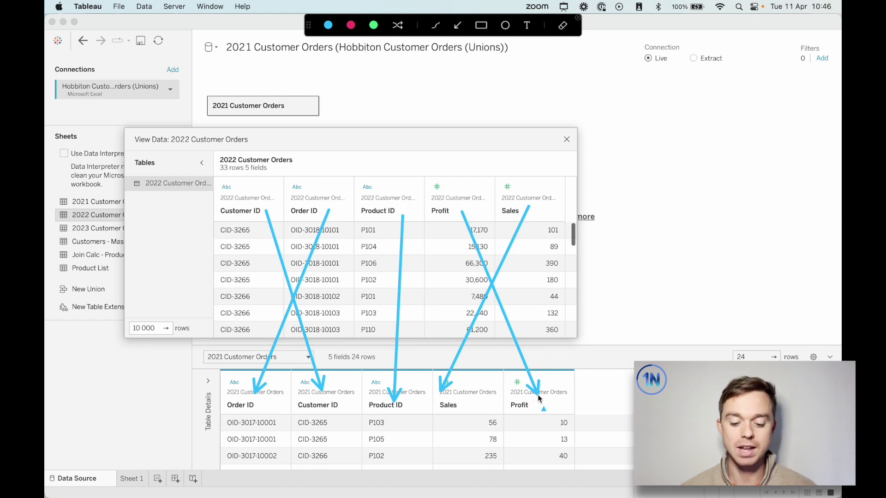
{"action": "left_click", "coordinate": [566, 140]}
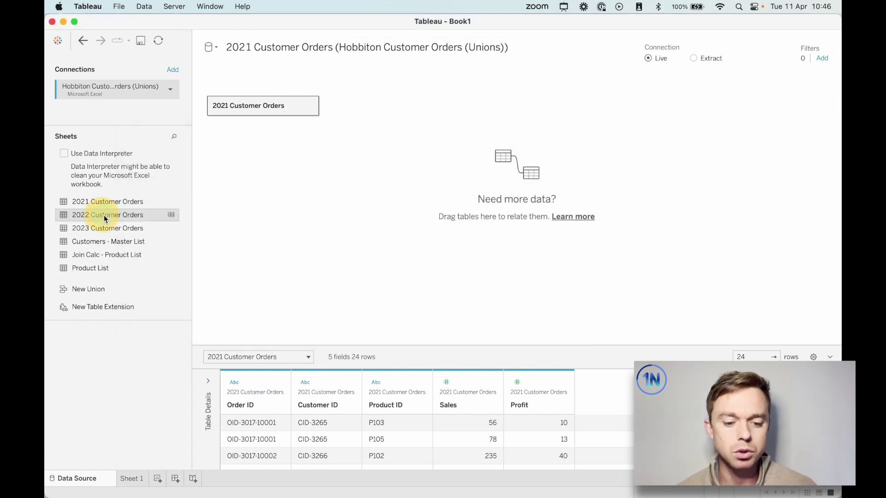
Step: Union 2022 Customer Orders into the 2021 table for 57 rows, then outline the union marker
{"action": "left_click_drag", "start_coordinate": [103, 215], "coordinate": [232, 128]}
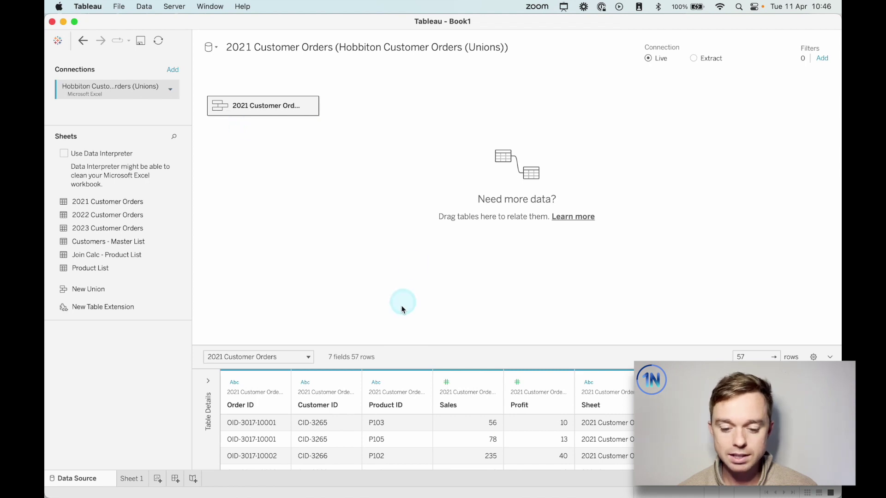
{"action": "left_click_drag", "start_coordinate": [386, 346], "coordinate": [398, 227]}
{"action": "key", "text": "super+shift+a"}
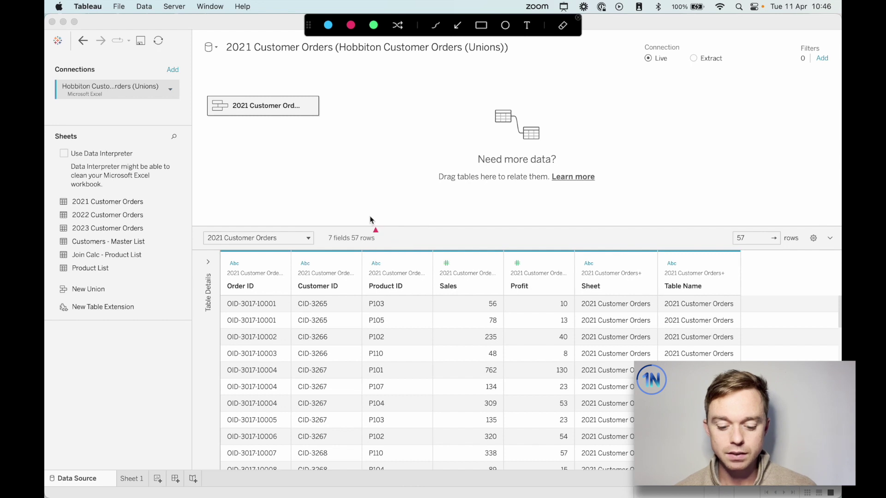
{"action": "left_click_drag", "start_coordinate": [200, 90], "coordinate": [233, 121]}
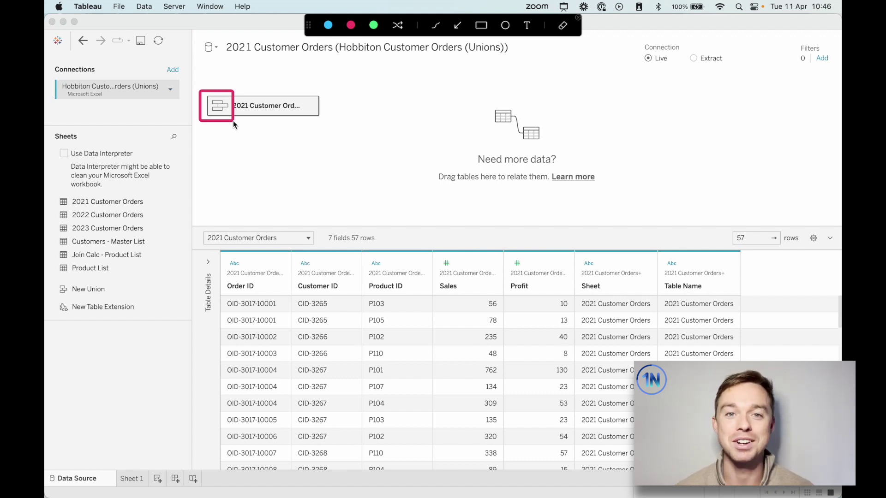
{"action": "left_click", "coordinate": [276, 145]}
{"action": "left_click_drag", "start_coordinate": [276, 145], "coordinate": [375, 186]}
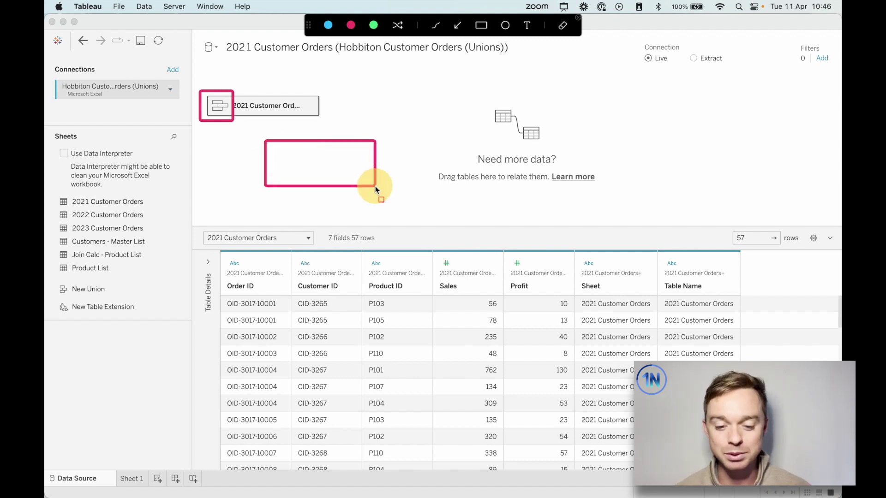
{"action": "left_click_drag", "start_coordinate": [290, 190], "coordinate": [397, 234]}
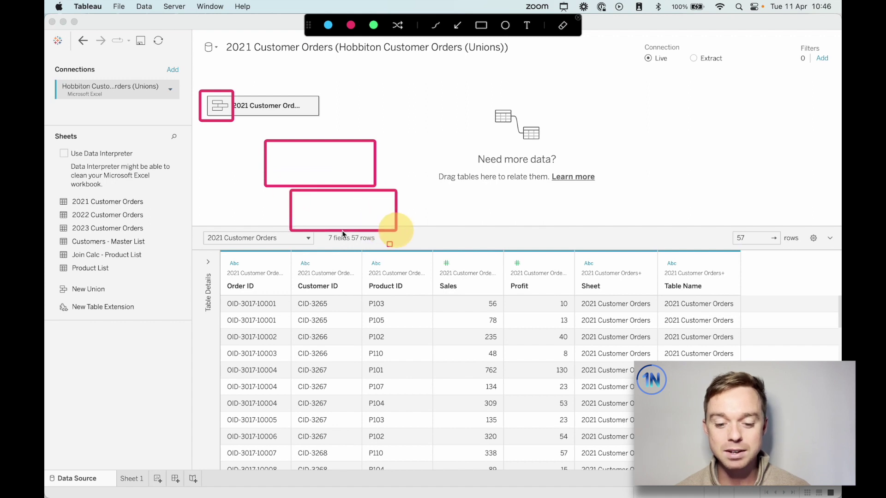
{"action": "left_click_drag", "start_coordinate": [263, 235], "coordinate": [354, 276]}
{"action": "left_click", "coordinate": [351, 144]}
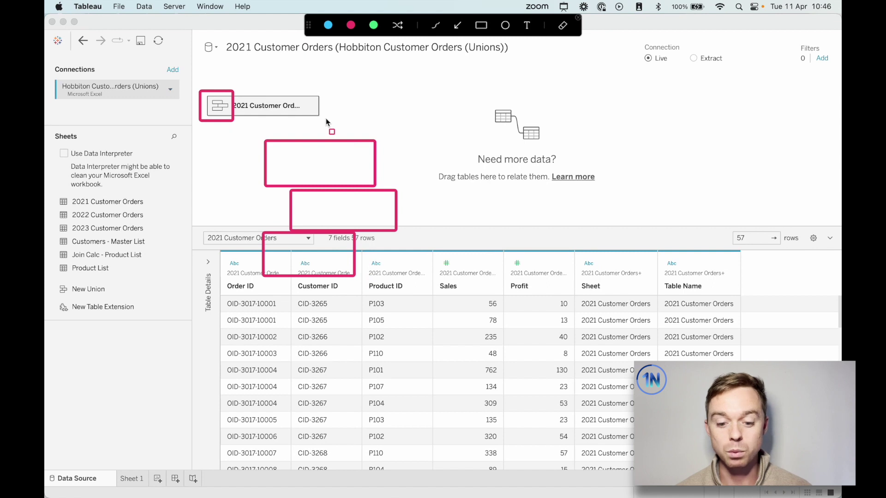
{"action": "left_click", "coordinate": [384, 162]}
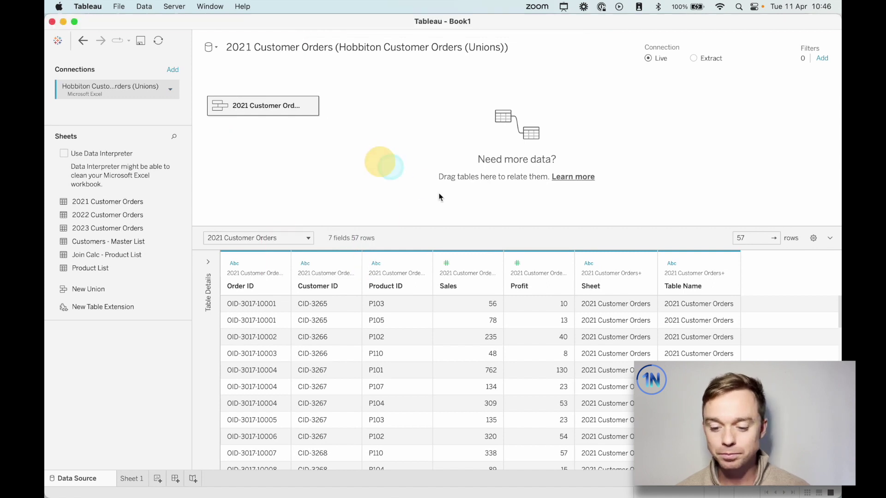
{"action": "left_click", "coordinate": [604, 288]}
{"action": "left_click", "coordinate": [681, 274]}
{"action": "left_click", "coordinate": [623, 285]}
{"action": "left_click", "coordinate": [674, 276]}
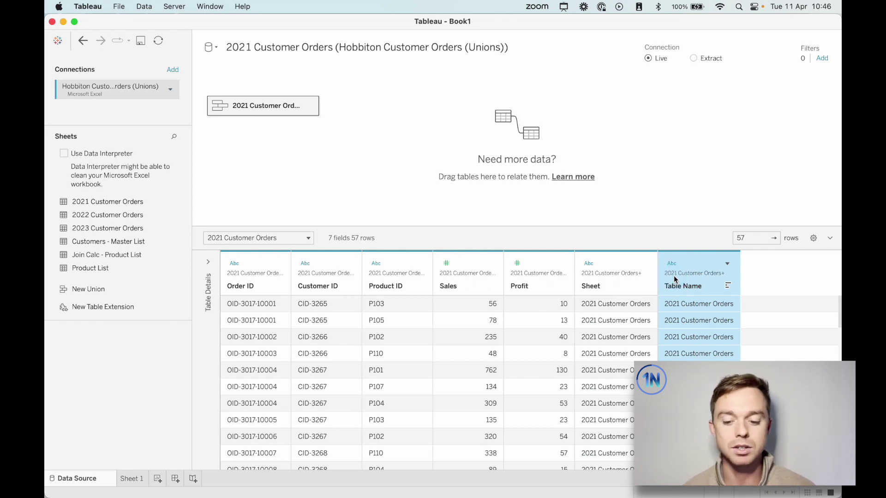
{"action": "left_click", "coordinate": [633, 306]}
{"action": "left_click", "coordinate": [716, 305]}
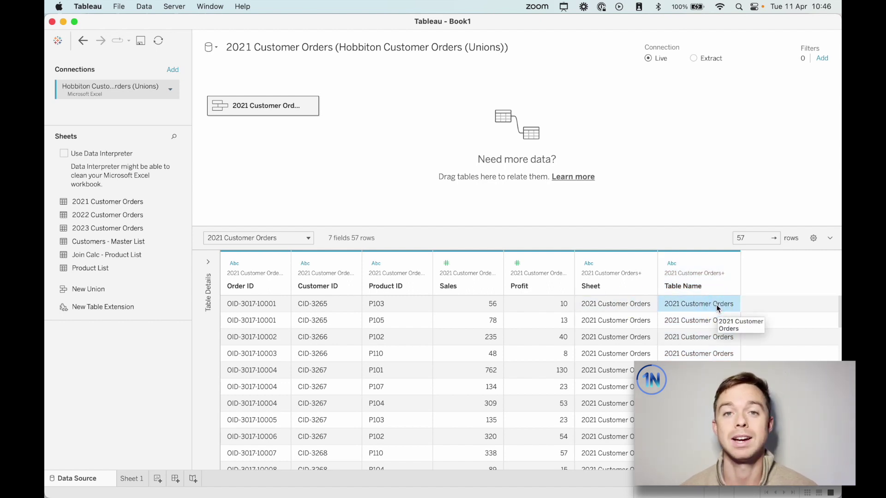
Step: Scroll through the unioned grid, then preview the 2023 Customer Orders sheet's 35 rows and 5 fields
{"action": "left_click", "coordinate": [416, 369]}
{"action": "scroll", "coordinate": [417, 371], "scroll_direction": "down", "scroll_amount": 5}
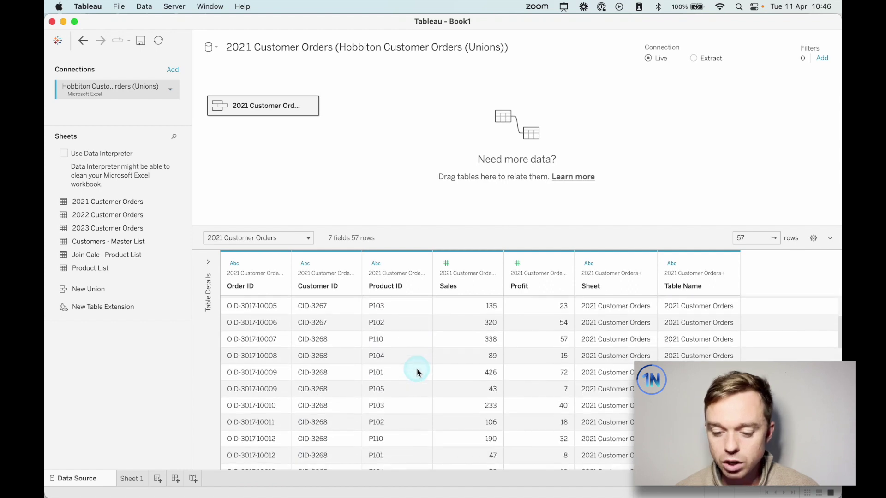
{"action": "scroll", "coordinate": [417, 372], "scroll_direction": "down", "scroll_amount": 3}
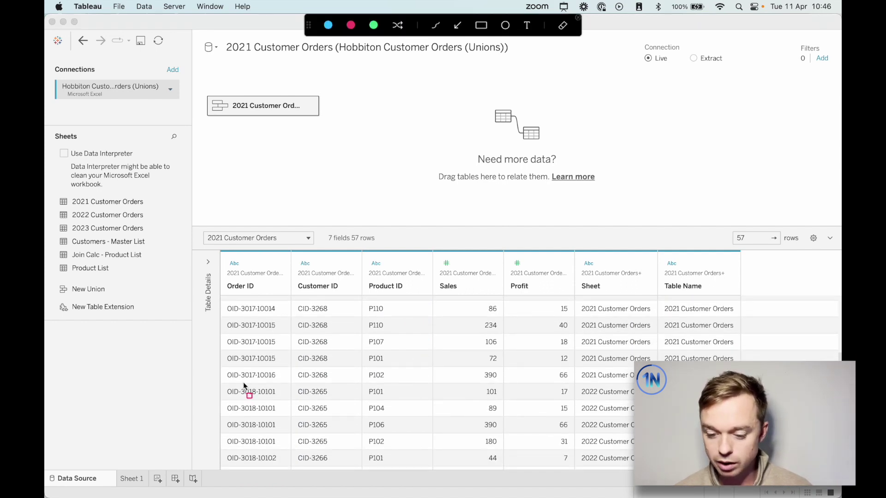
{"action": "mouse_move", "coordinate": [219, 367]}
{"action": "left_mouse_down"}
{"action": "mouse_move", "coordinate": [641, 425]}
{"action": "mouse_move", "coordinate": [641, 399]}
{"action": "left_mouse_up"}
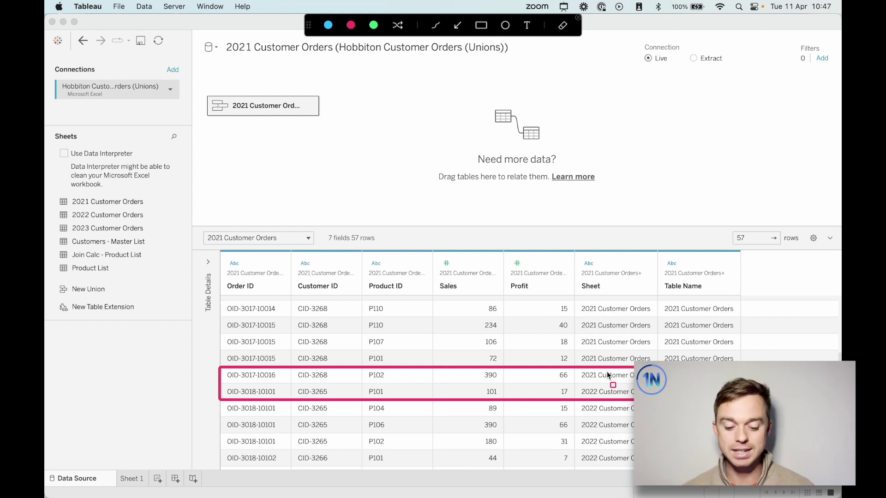
{"action": "scroll", "coordinate": [607, 375], "scroll_direction": "up", "scroll_amount": 5}
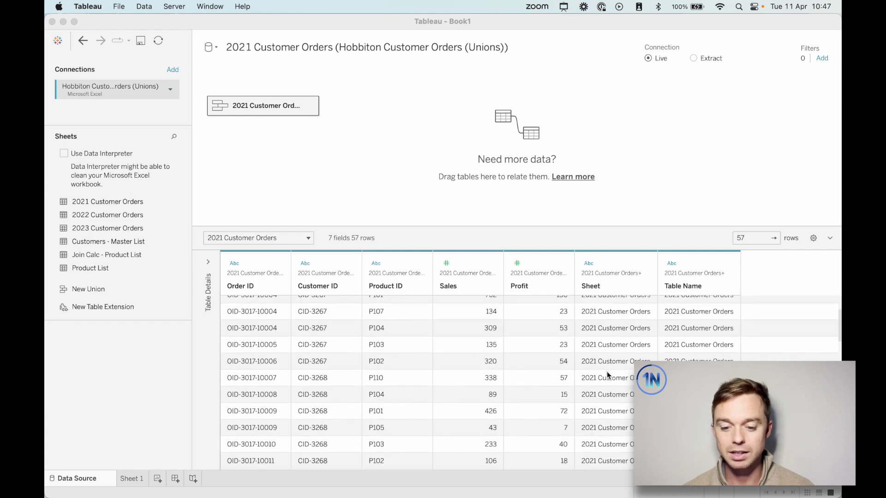
{"action": "scroll", "coordinate": [606, 372], "scroll_direction": "up", "scroll_amount": 3}
{"action": "left_click", "coordinate": [635, 208]}
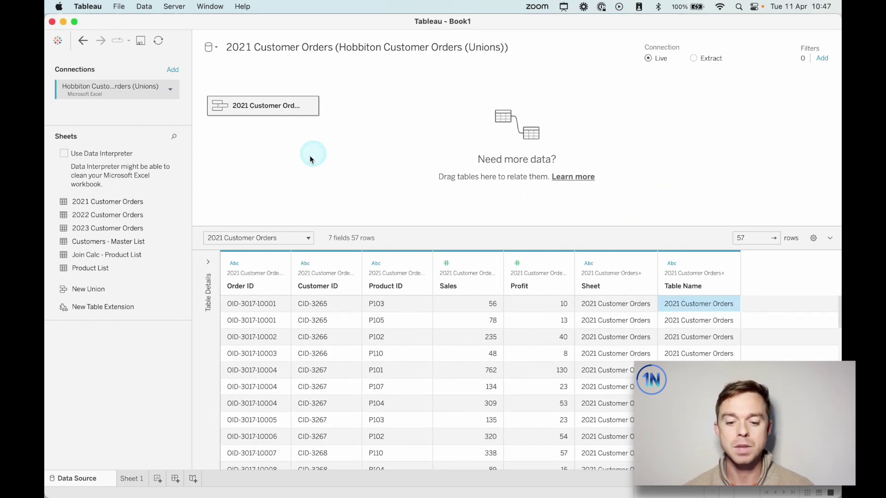
{"action": "mouse_move", "coordinate": [172, 228]}
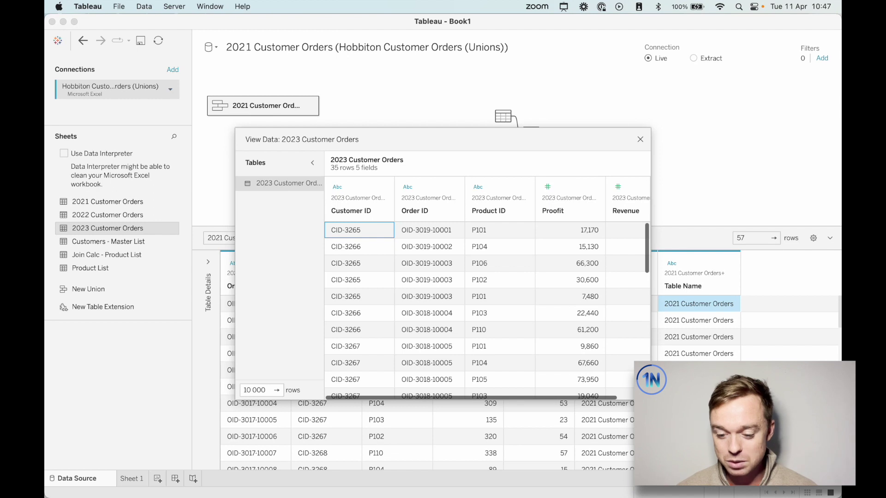
Step: Enlarge and raise the 2023 preview, draw arrows from its columns down to the union grid
{"action": "left_click_drag", "start_coordinate": [649, 399], "coordinate": [683, 309]}
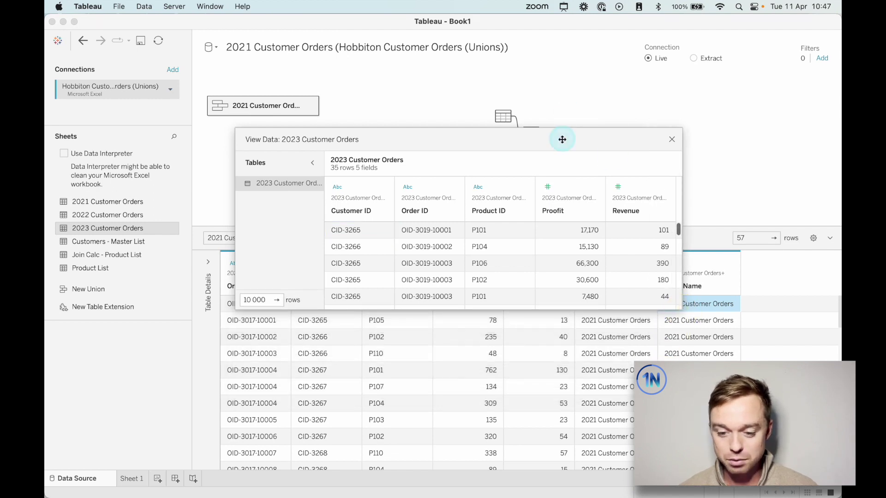
{"action": "left_click_drag", "start_coordinate": [562, 139], "coordinate": [544, 84]}
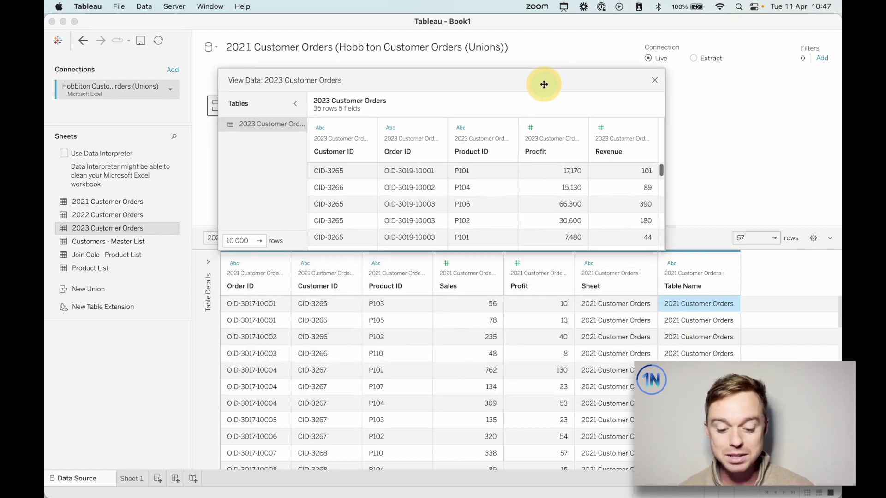
{"action": "key", "text": "super+shift+a"}
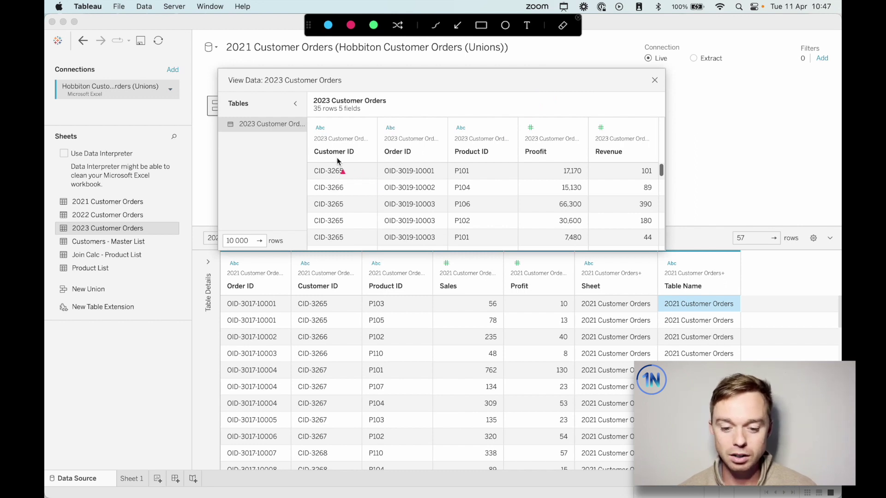
{"action": "left_click_drag", "start_coordinate": [338, 161], "coordinate": [336, 277]}
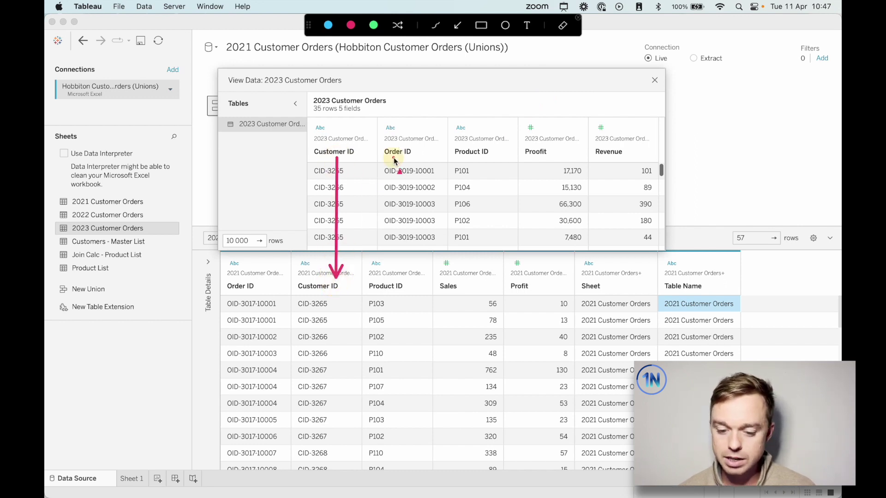
{"action": "left_click_drag", "start_coordinate": [394, 157], "coordinate": [259, 277]}
{"action": "left_click_drag", "start_coordinate": [488, 157], "coordinate": [398, 272]}
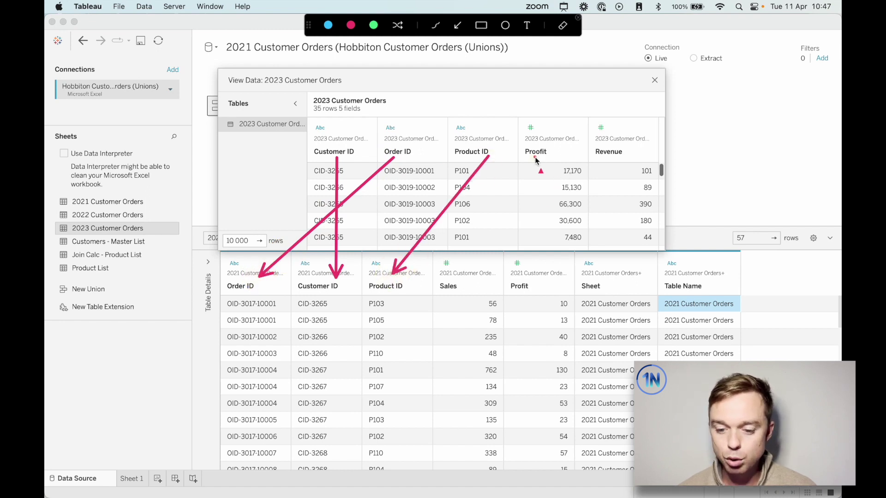
{"action": "left_click_drag", "start_coordinate": [534, 158], "coordinate": [529, 276]}
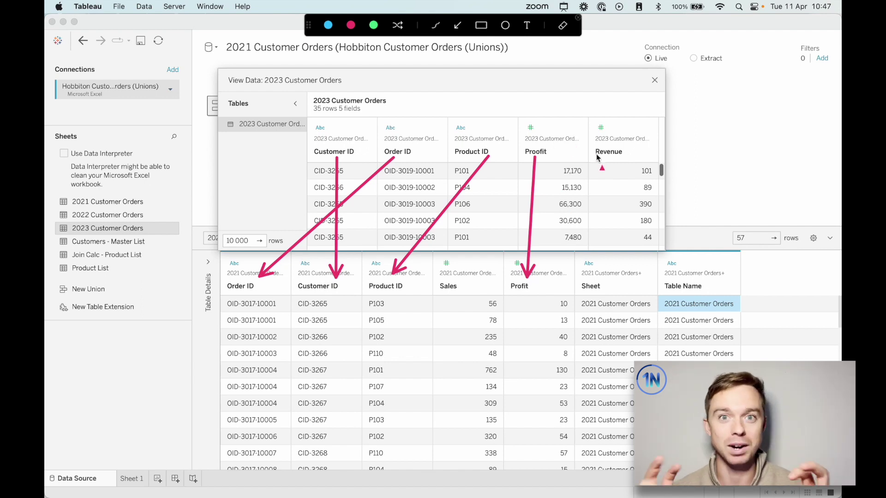
{"action": "mouse_move", "coordinate": [597, 157]}
{"action": "left_mouse_down"}
{"action": "mouse_move", "coordinate": [475, 258]}
{"action": "mouse_move", "coordinate": [463, 280]}
{"action": "left_mouse_up"}
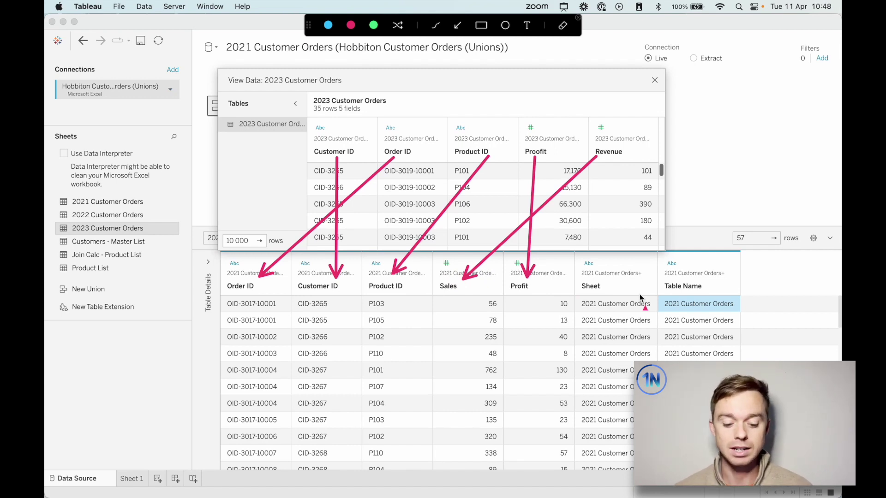
{"action": "key", "text": "Escape"}
Step: Add 2023 Customer Orders to the union, giving 9 fields, 92 rows and null-filled Revenue and Proofit columns
{"action": "left_click", "coordinate": [655, 80]}
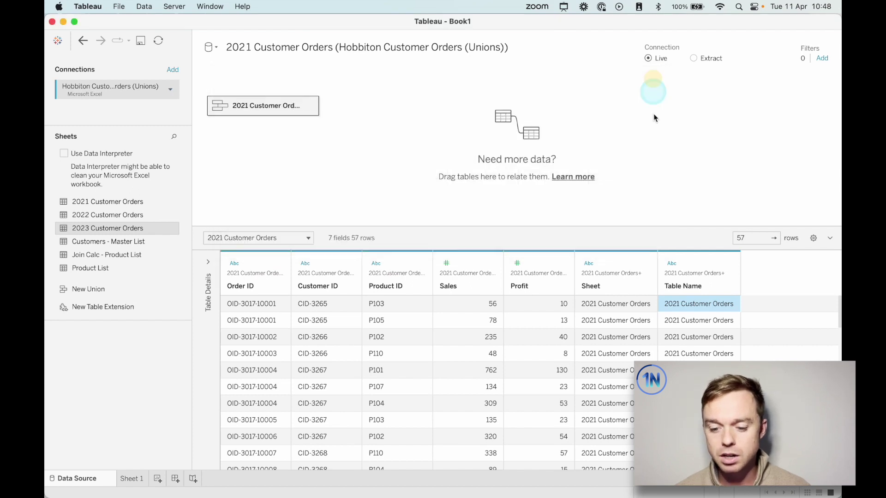
{"action": "left_click", "coordinate": [83, 230]}
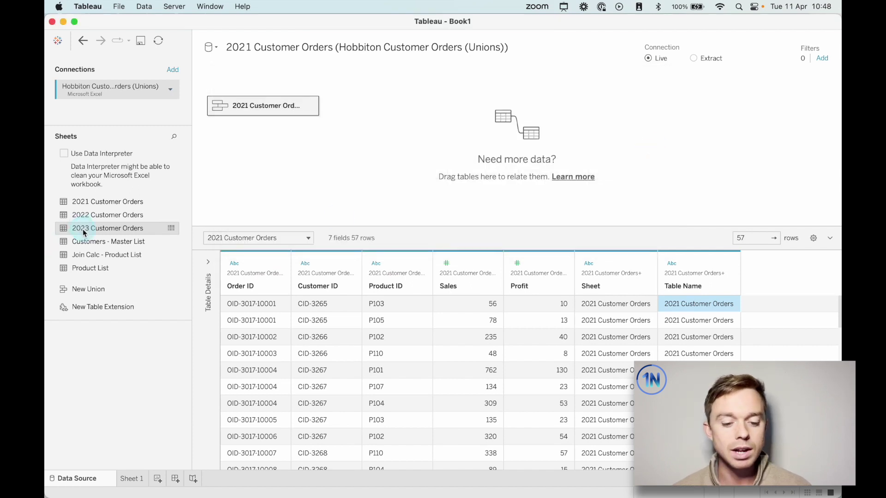
{"action": "left_click_drag", "start_coordinate": [83, 231], "coordinate": [242, 121]}
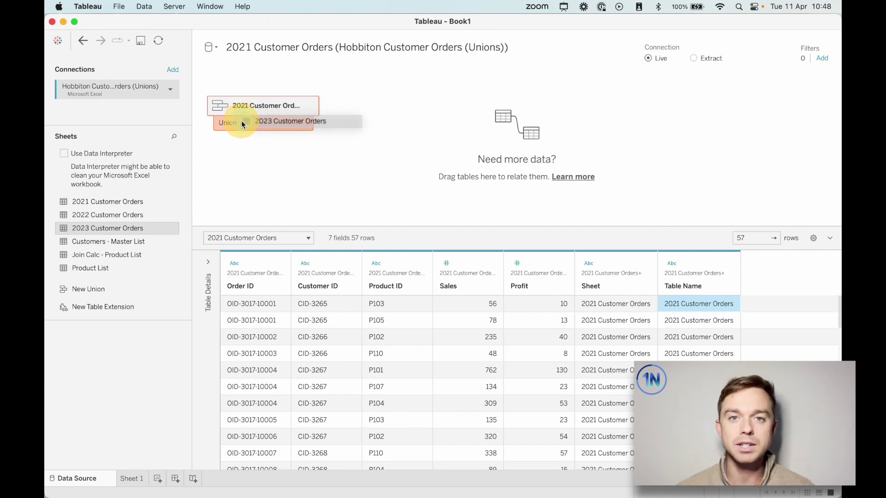
{"action": "left_click_drag", "start_coordinate": [242, 121], "coordinate": [241, 121]}
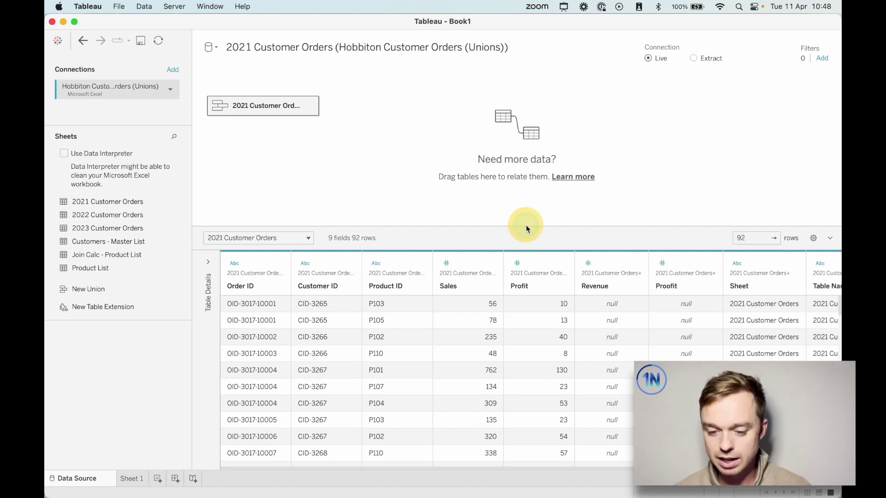
{"action": "left_click_drag", "start_coordinate": [518, 228], "coordinate": [519, 185]}
{"action": "left_click", "coordinate": [602, 237]}
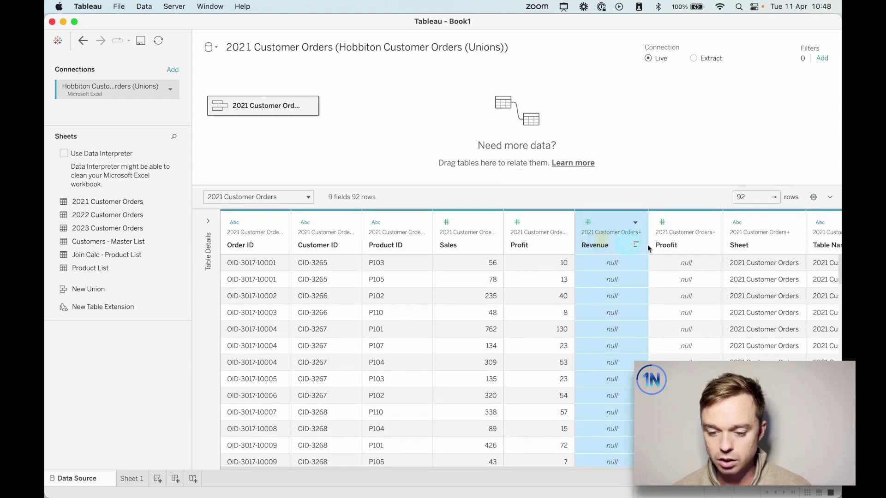
{"action": "left_click", "coordinate": [678, 247], "text": "shift"}
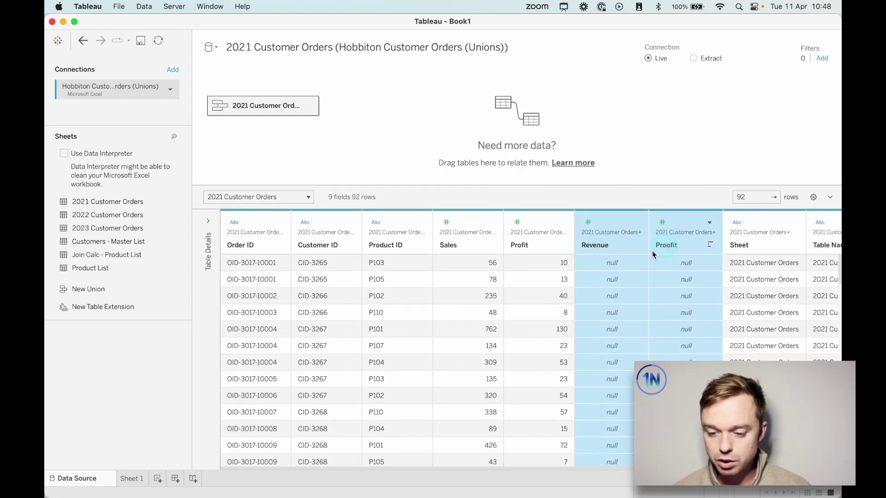
{"action": "left_click", "coordinate": [691, 312]}
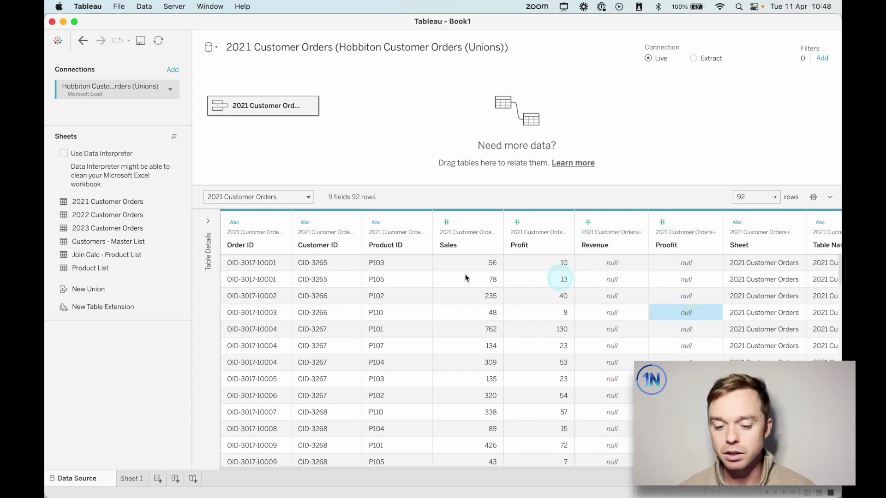
{"action": "left_click", "coordinate": [765, 263]}
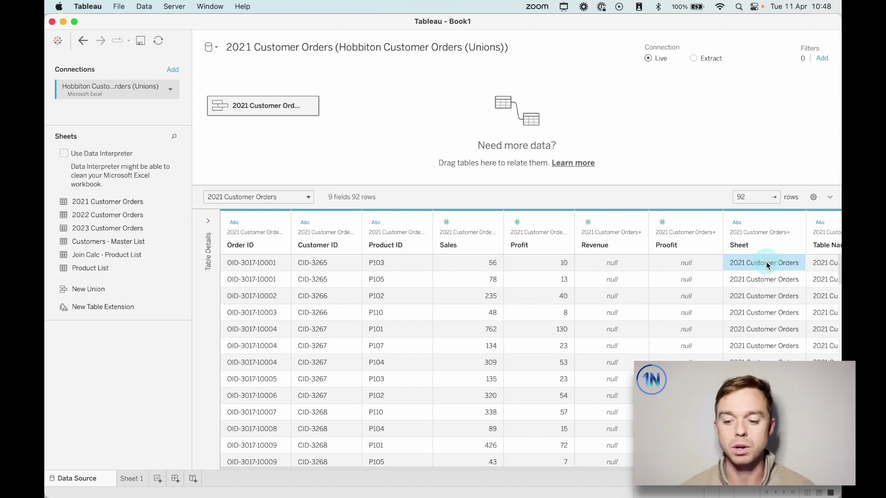
{"action": "left_click_drag", "start_coordinate": [251, 262], "coordinate": [562, 266]}
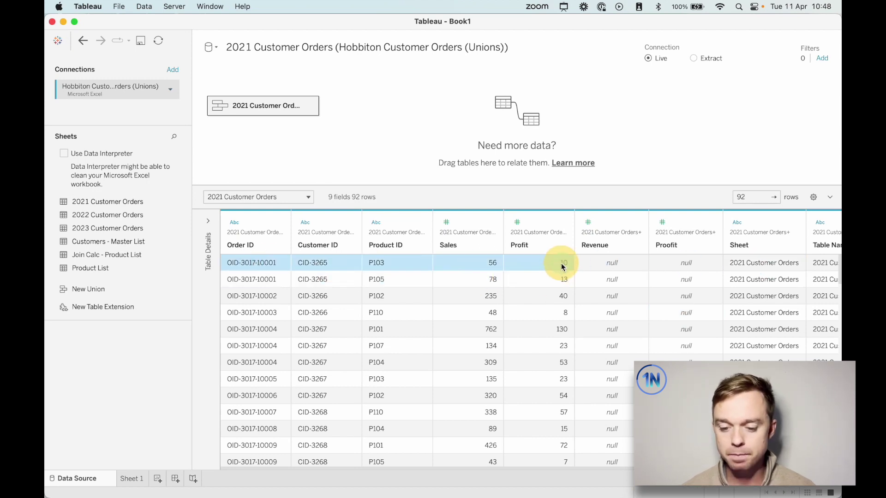
{"action": "left_click", "coordinate": [608, 263]}
{"action": "left_click", "coordinate": [681, 264]}
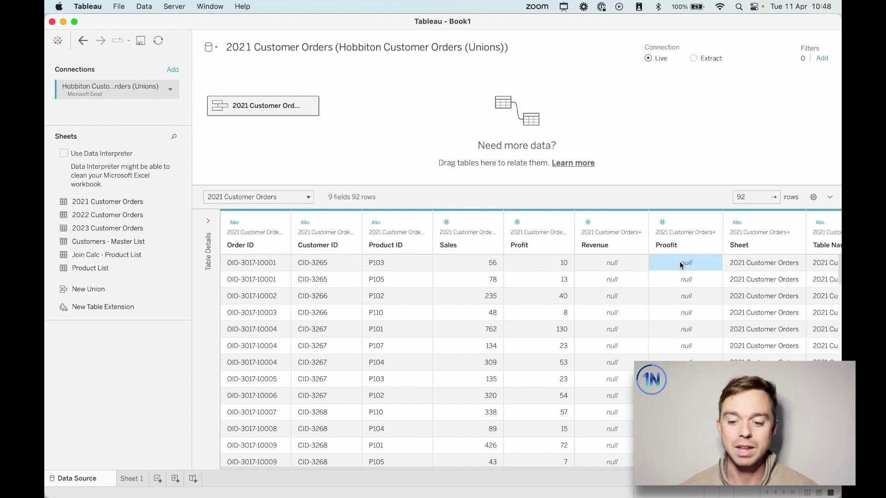
{"action": "scroll", "coordinate": [680, 262], "scroll_direction": "down", "scroll_amount": 15}
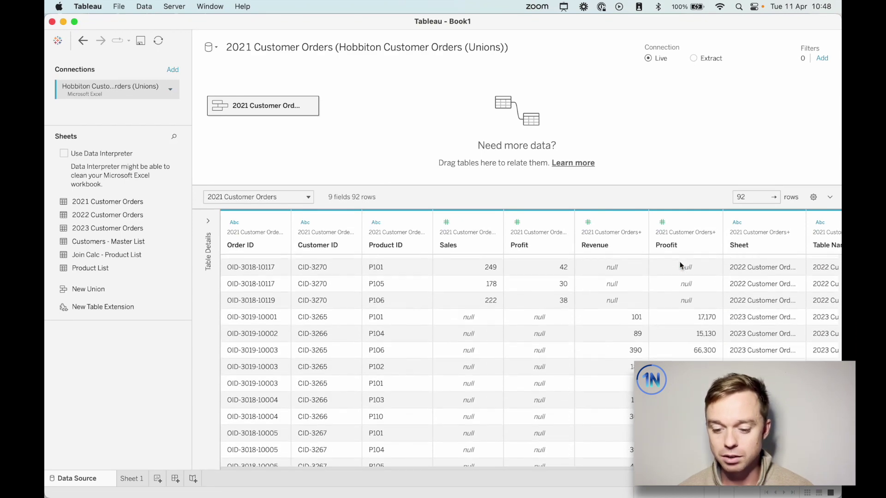
{"action": "left_click_drag", "start_coordinate": [618, 316], "coordinate": [686, 316]}
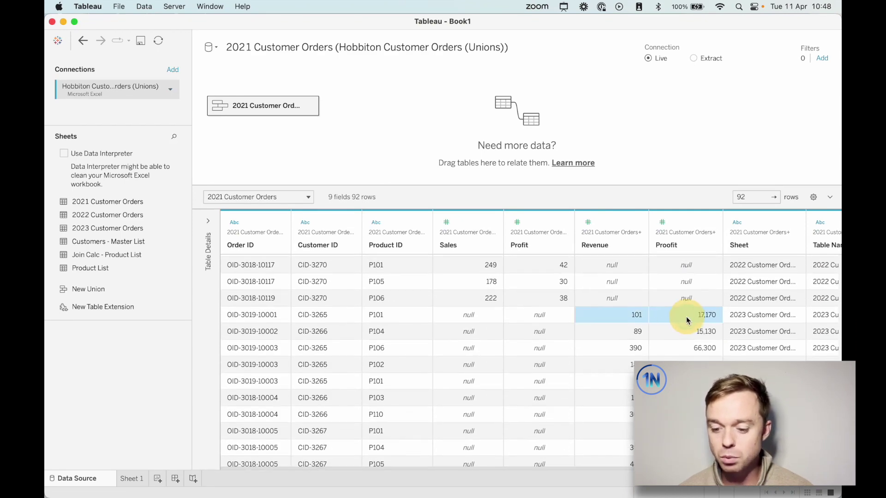
{"action": "left_click", "coordinate": [774, 317]}
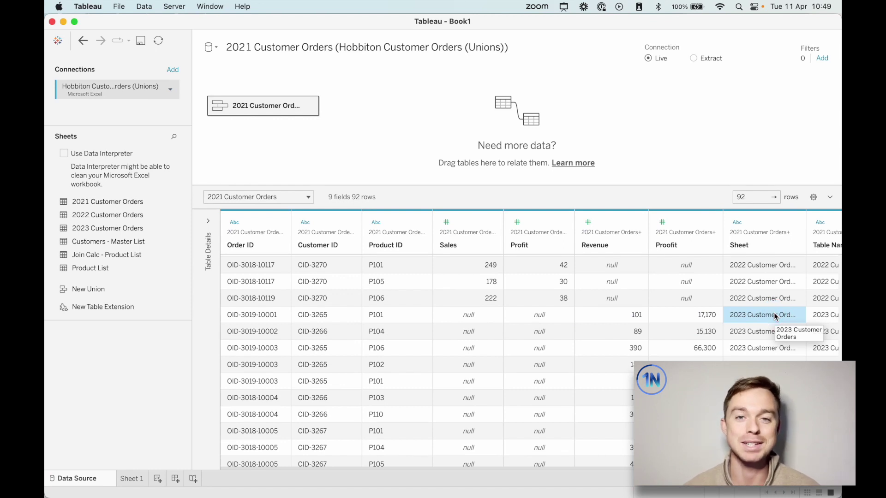
{"action": "left_click_drag", "start_coordinate": [632, 317], "coordinate": [672, 316]}
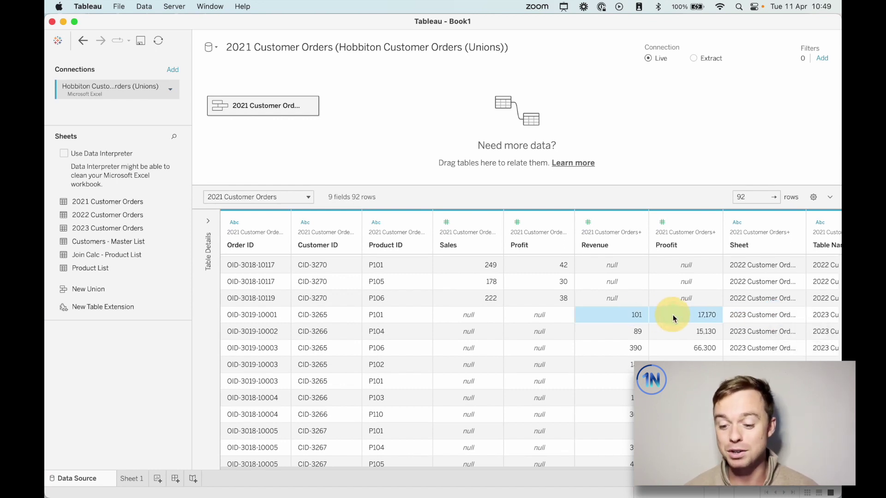
{"action": "mouse_move", "coordinate": [536, 324]}
{"action": "left_mouse_down"}
{"action": "mouse_move", "coordinate": [476, 322]}
{"action": "mouse_move", "coordinate": [532, 323]}
{"action": "left_mouse_up"}
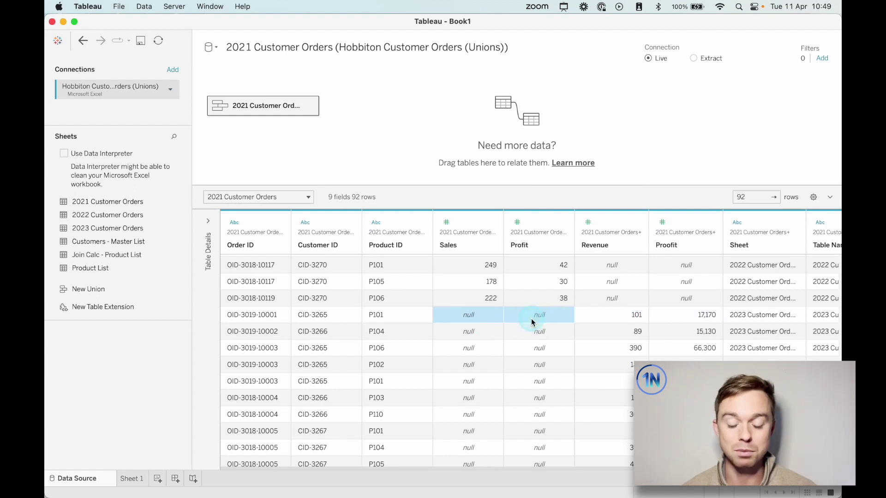
{"action": "left_click", "coordinate": [531, 318]}
{"action": "scroll", "coordinate": [530, 318], "scroll_direction": "up", "scroll_amount": 10}
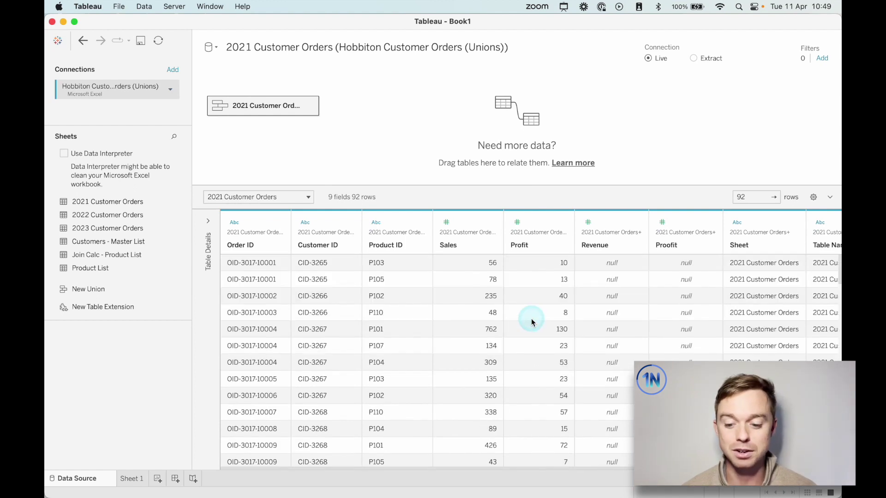
Step: Merge the Revenue and Sales columns via Merge Mismatched Fields and rename the result Sales
{"action": "left_click", "coordinate": [607, 245]}
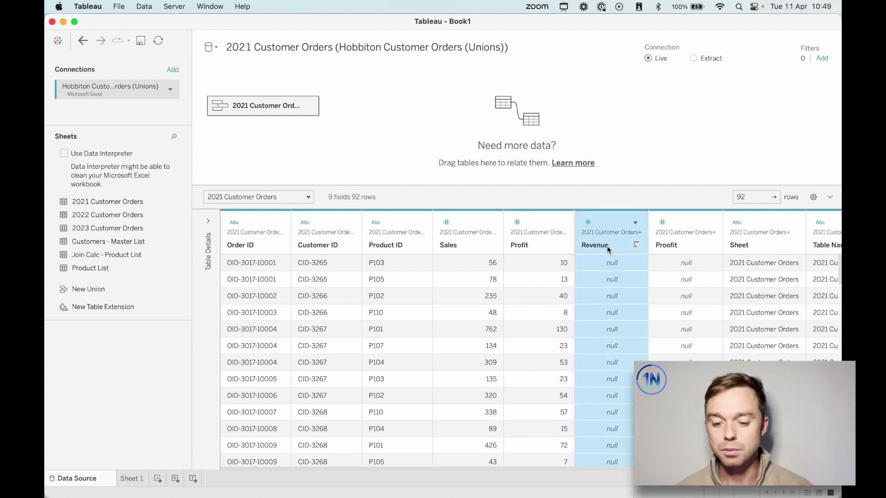
{"action": "left_click", "coordinate": [455, 251], "text": "super"}
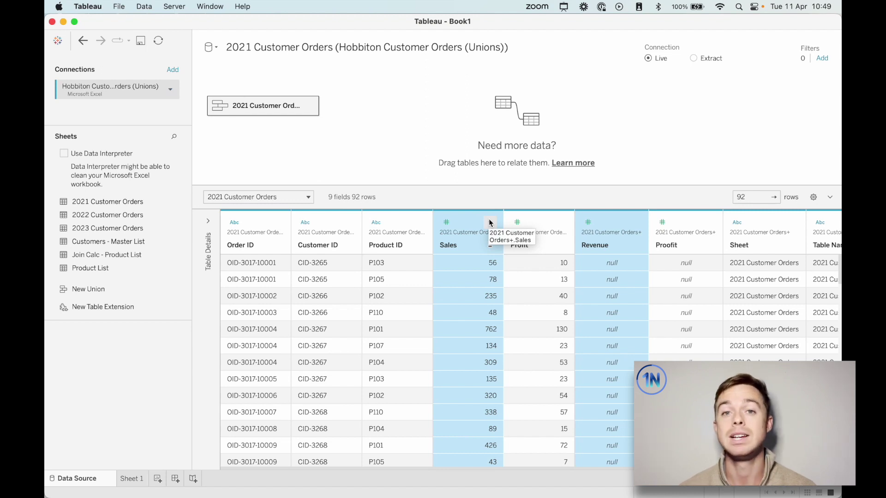
{"action": "left_click", "coordinate": [489, 222]}
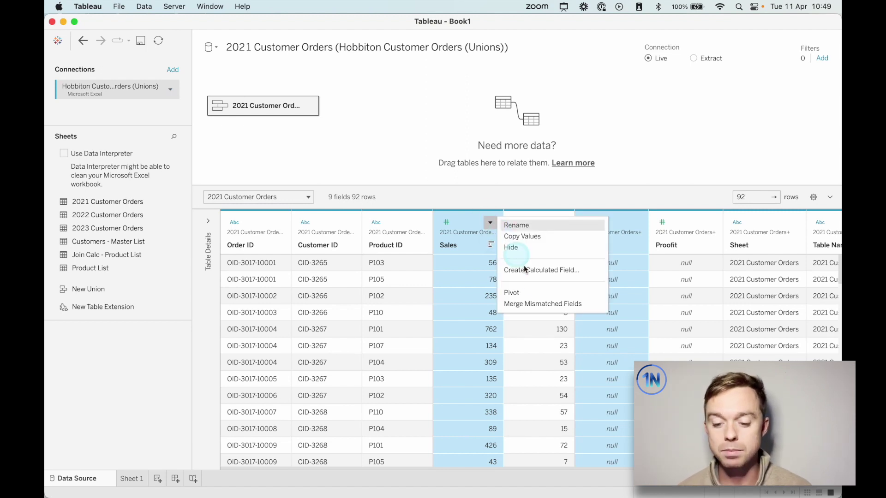
{"action": "left_click", "coordinate": [546, 308]}
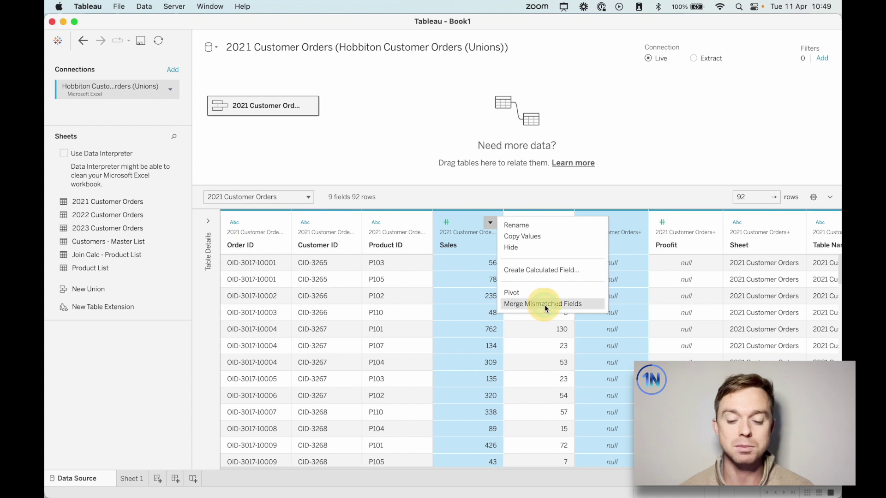
{"action": "left_click", "coordinate": [461, 247]}
{"action": "double_click", "coordinate": [461, 246]}
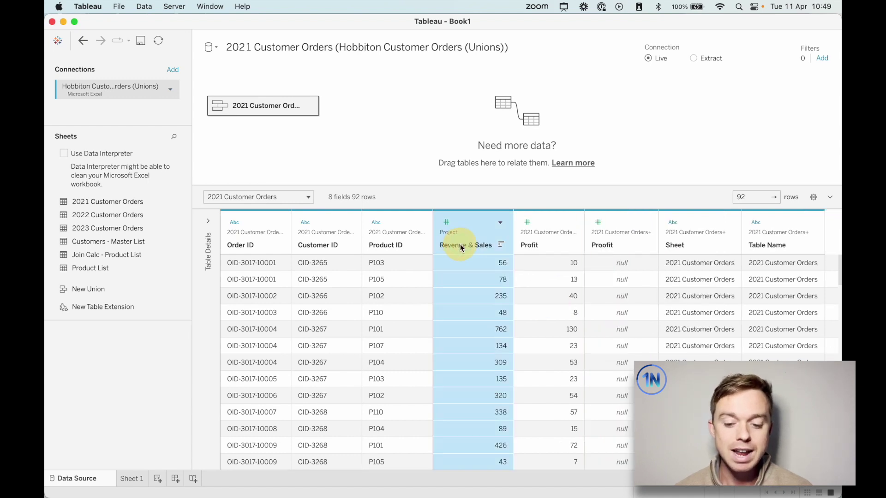
{"action": "type", "text": "Sales"}
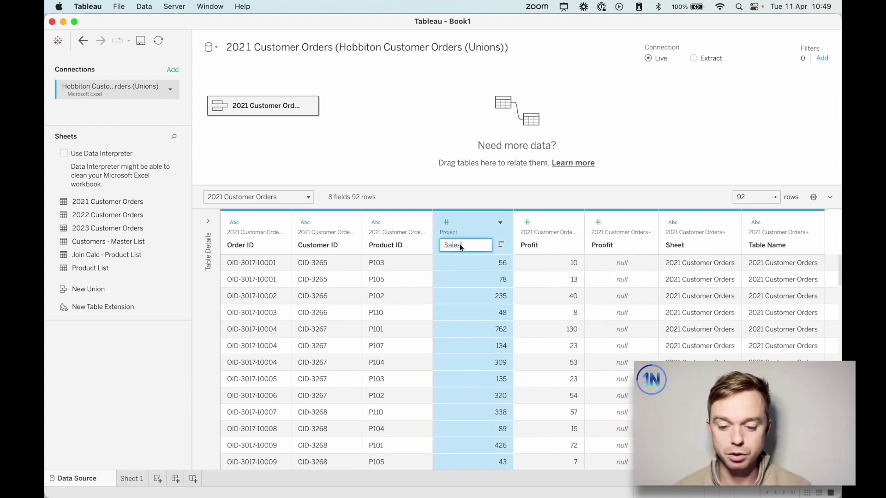
{"action": "key", "text": "Return"}
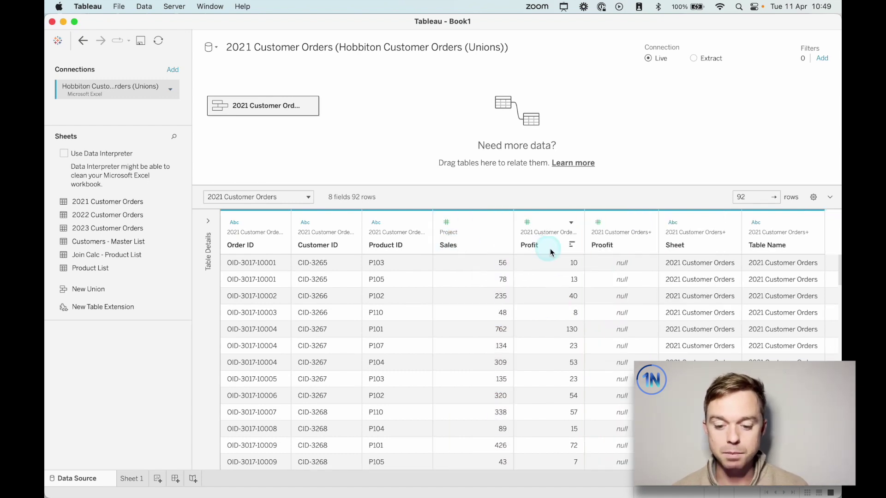
{"action": "left_click", "coordinate": [604, 245]}
{"action": "left_click", "coordinate": [539, 249]}
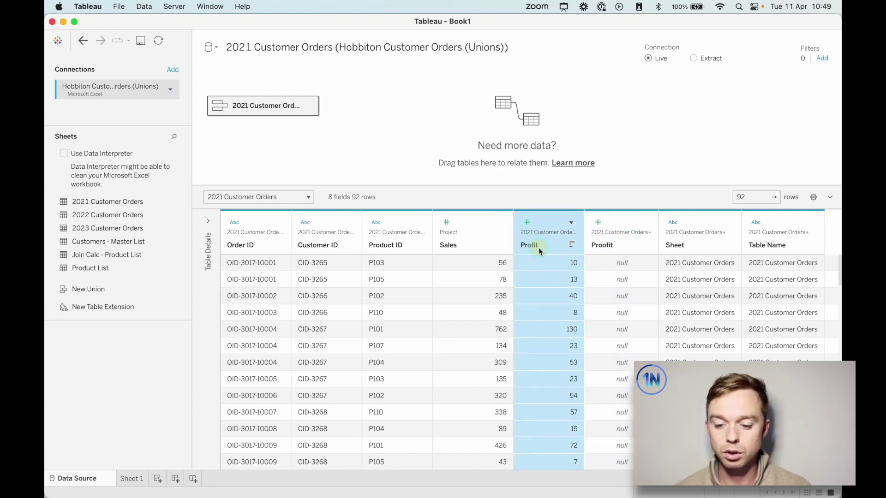
{"action": "scroll", "coordinate": [548, 333], "scroll_direction": "down", "scroll_amount": 10}
{"action": "scroll", "coordinate": [548, 333], "scroll_direction": "down", "scroll_amount": 5}
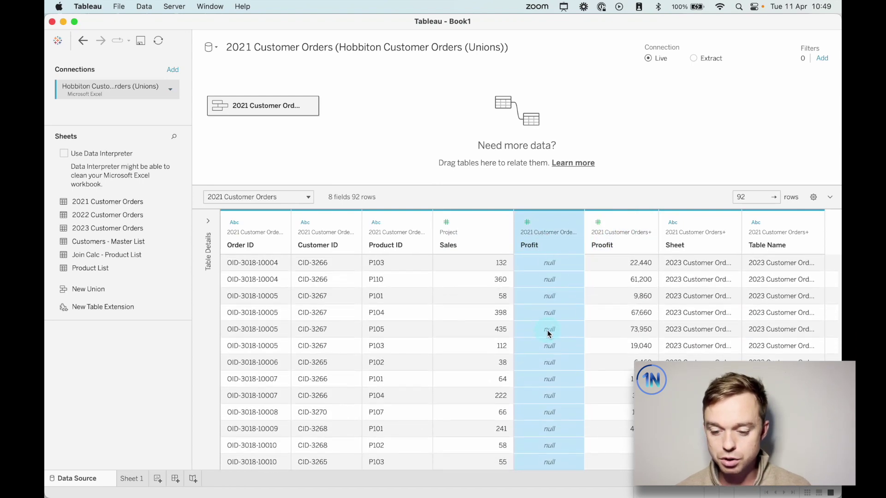
{"action": "scroll", "coordinate": [552, 332], "scroll_direction": "up", "scroll_amount": 3}
{"action": "scroll", "coordinate": [598, 345], "scroll_direction": "down", "scroll_amount": 2}
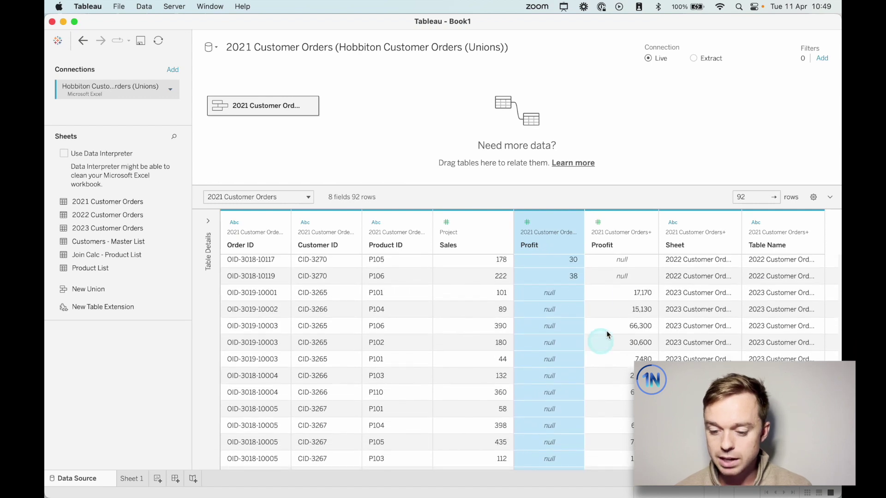
{"action": "left_click", "coordinate": [628, 293]}
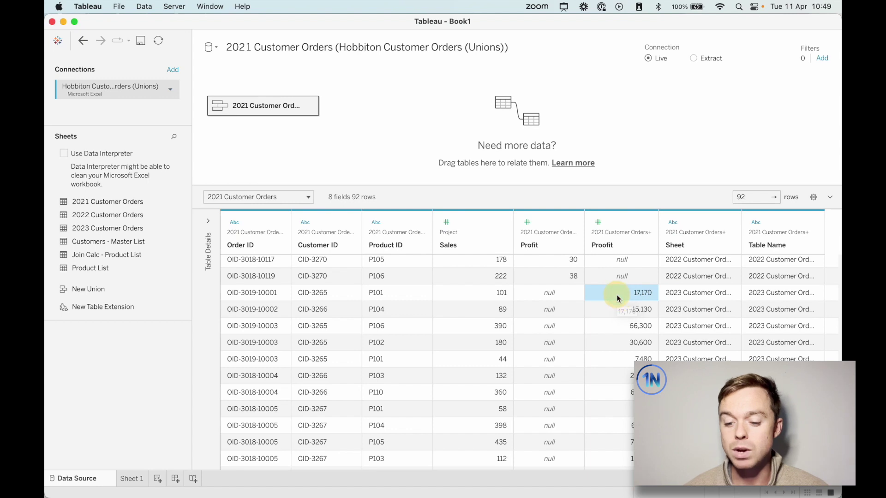
{"action": "left_click", "coordinate": [579, 295]}
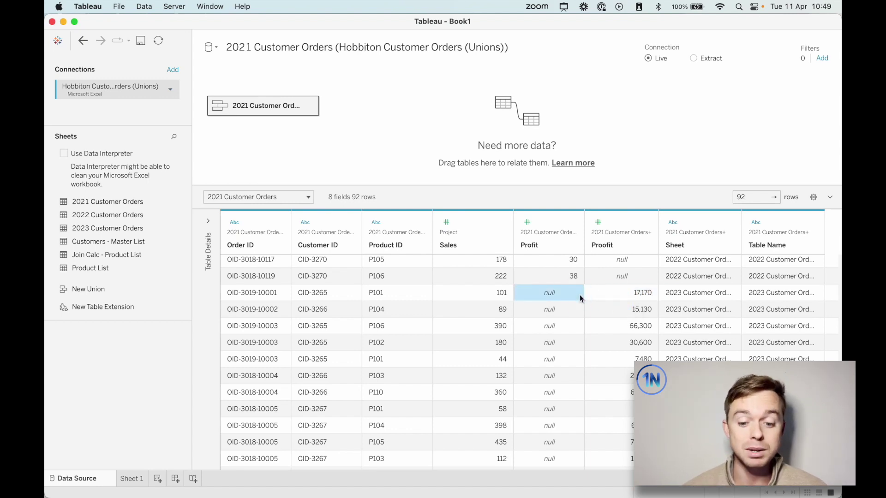
{"action": "left_click", "coordinate": [479, 298]}
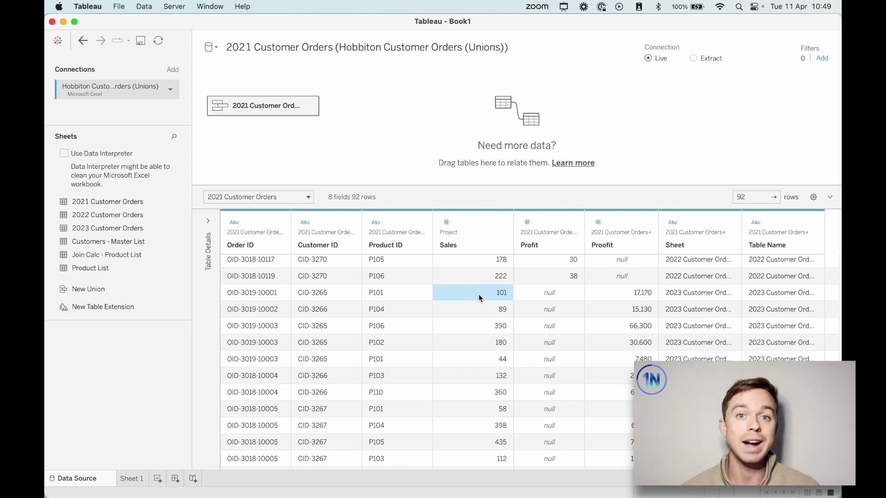
{"action": "scroll", "coordinate": [479, 298], "scroll_direction": "up", "scroll_amount": 15}
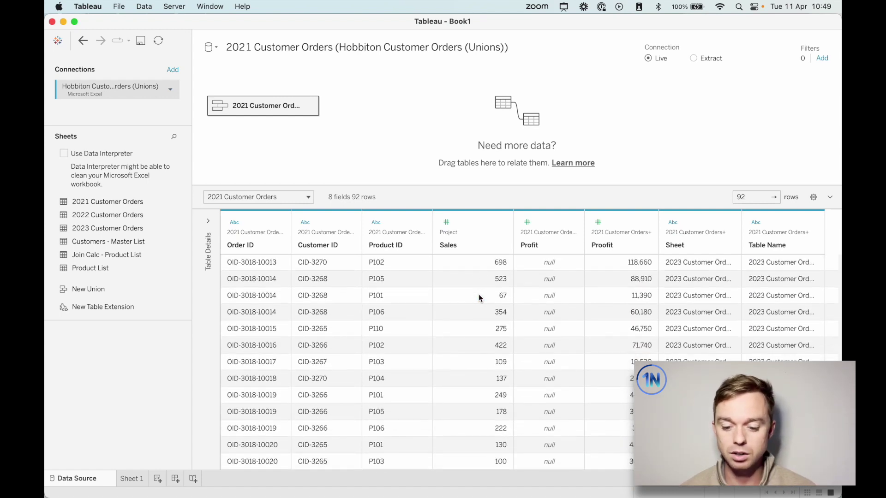
Step: Merge the Profit and Proofit columns via Merge Mismatched Fields and rename the result Profit
{"action": "left_click", "coordinate": [531, 235]}
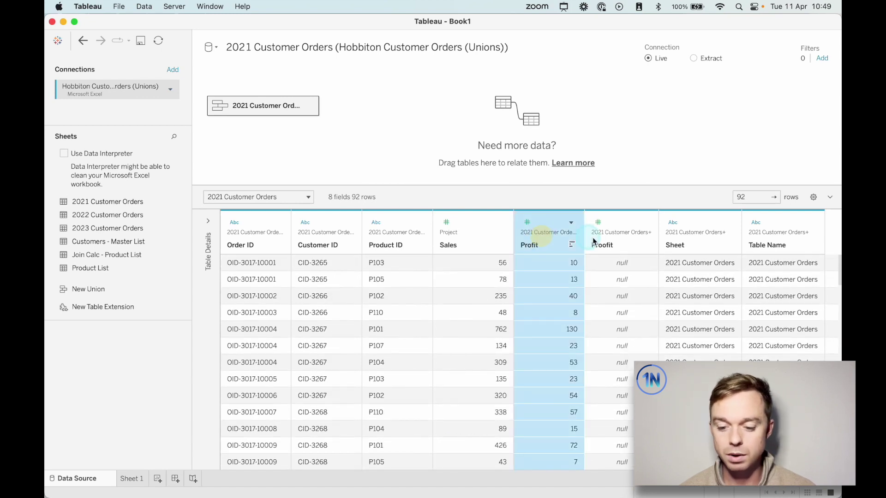
{"action": "left_click", "coordinate": [595, 240], "text": "shift"}
{"action": "left_click", "coordinate": [648, 223]}
{"action": "left_click", "coordinate": [646, 223]}
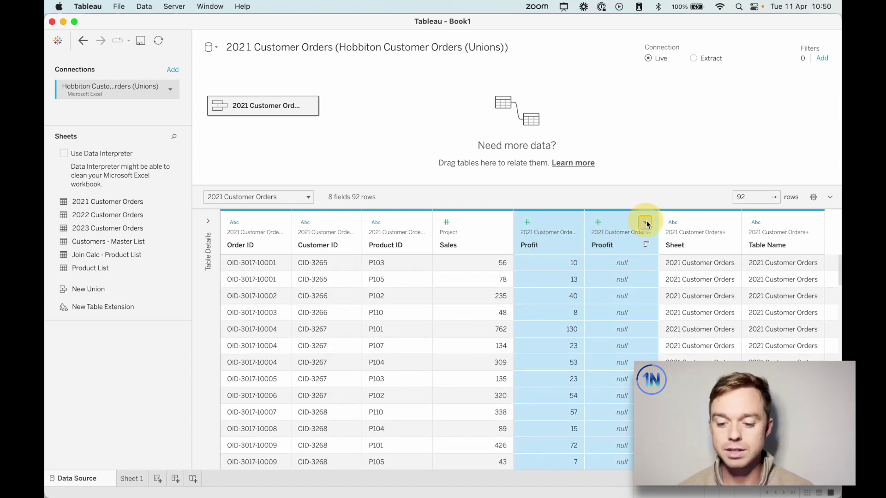
{"action": "left_click", "coordinate": [692, 304]}
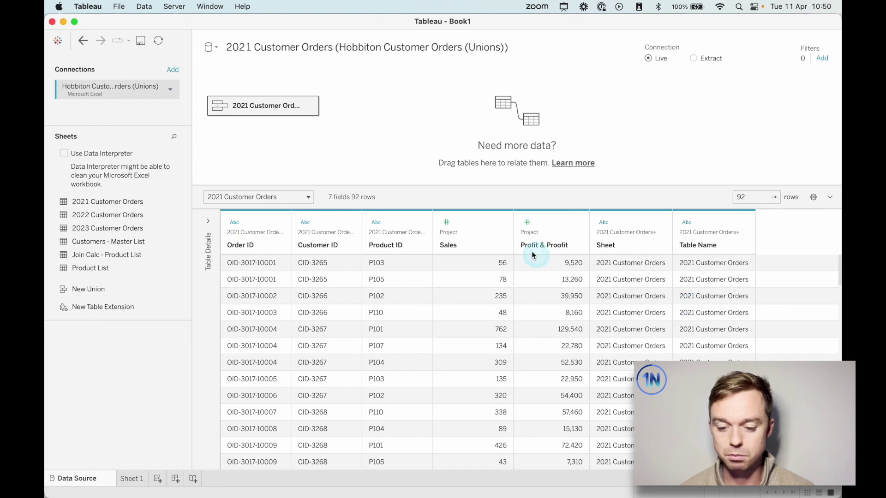
{"action": "double_click", "coordinate": [535, 245]}
{"action": "type", "text": "Profit"}
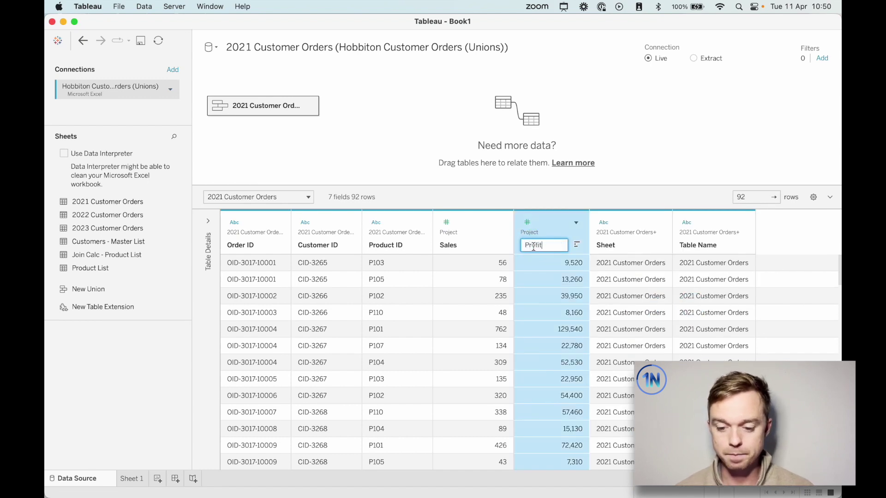
{"action": "key", "text": "Return"}
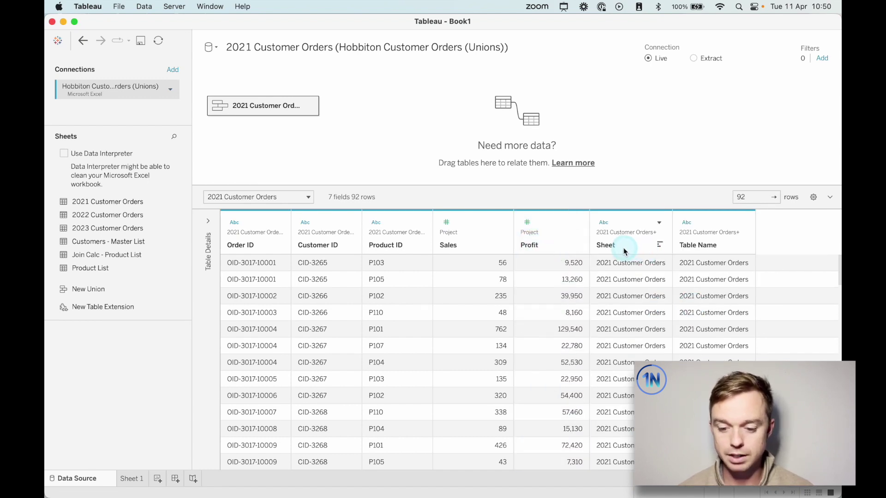
{"action": "scroll", "coordinate": [504, 303], "scroll_direction": "down", "scroll_amount": 1}
{"action": "scroll", "coordinate": [503, 303], "scroll_direction": "down", "scroll_amount": 10}
{"action": "scroll", "coordinate": [504, 303], "scroll_direction": "up", "scroll_amount": 10}
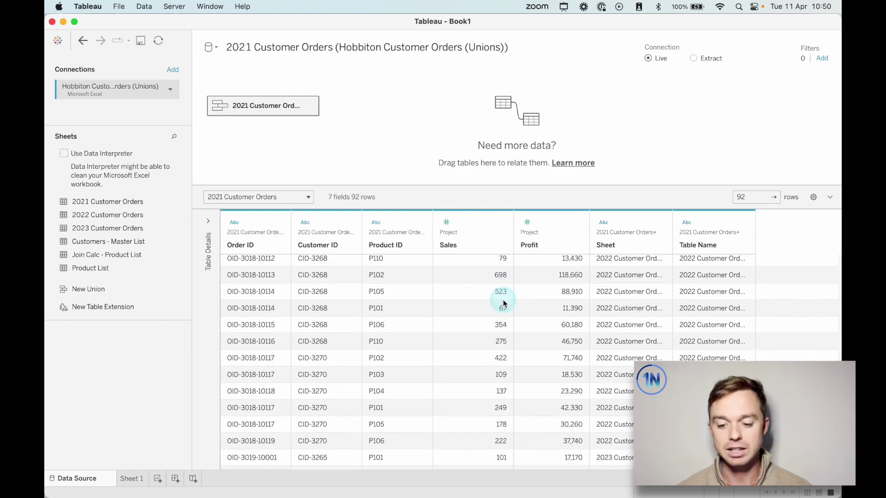